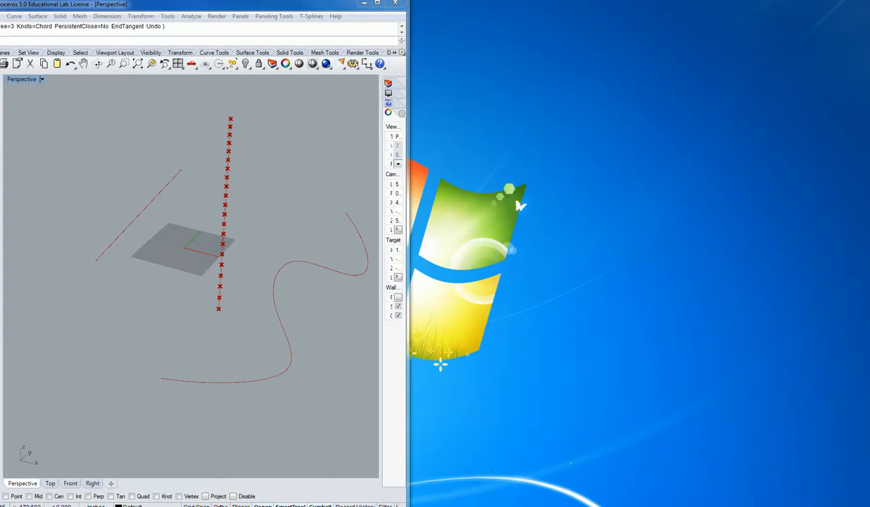
Step: In Grasshopper, duplicate the Divide component with its Count slider and connect the upper Curve parameter to the copy's curve input
{"action": "left_click_drag", "start_coordinate": [869, 57], "coordinate": [753, 8]}
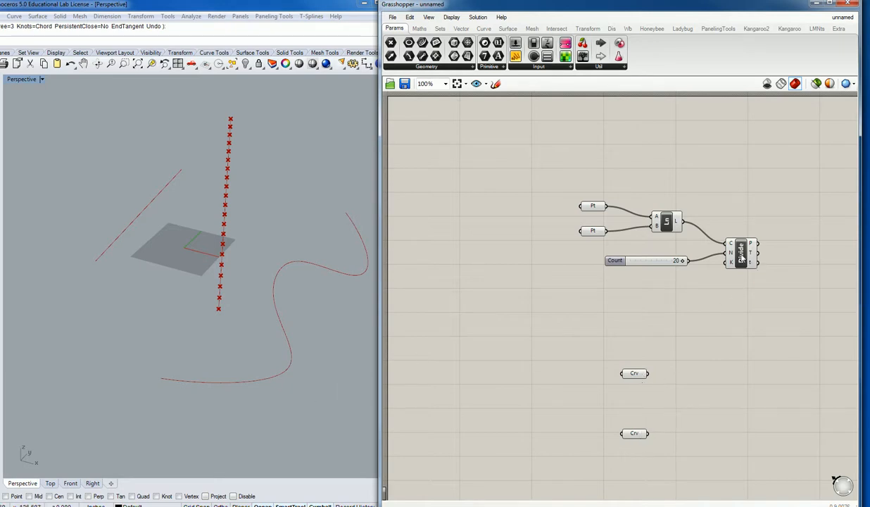
{"action": "double_click", "coordinate": [711, 377]}
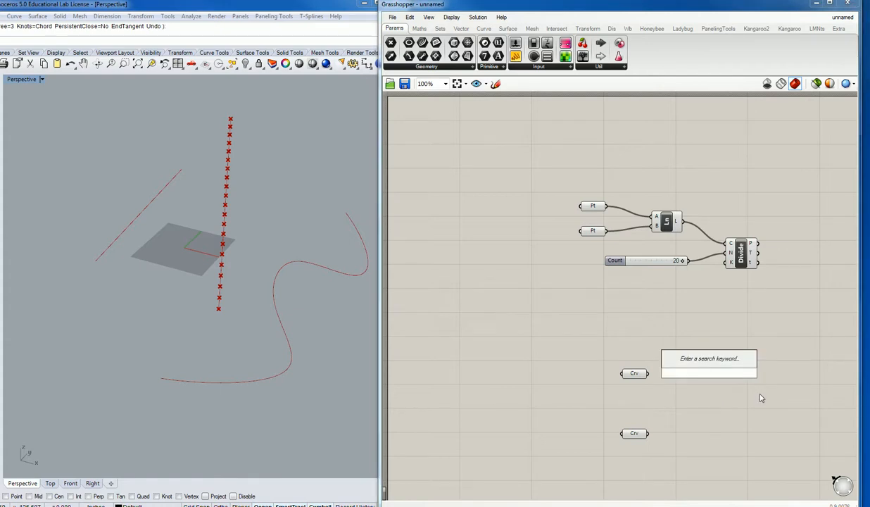
{"action": "key", "text": "Escape"}
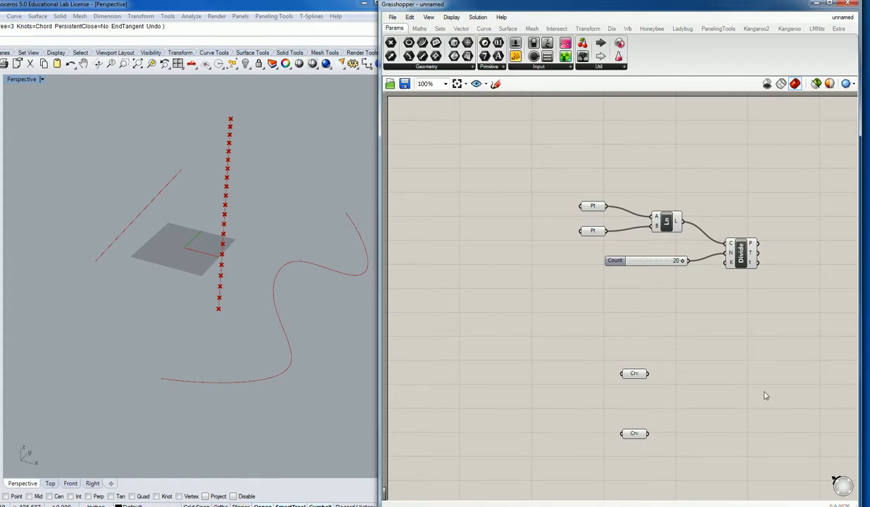
{"action": "left_click", "coordinate": [741, 254]}
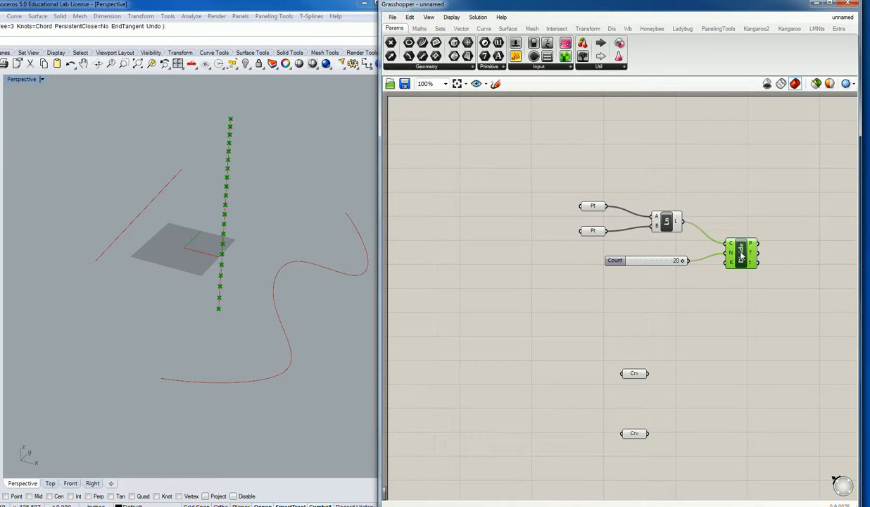
{"action": "left_click", "coordinate": [615, 261], "text": "shift"}
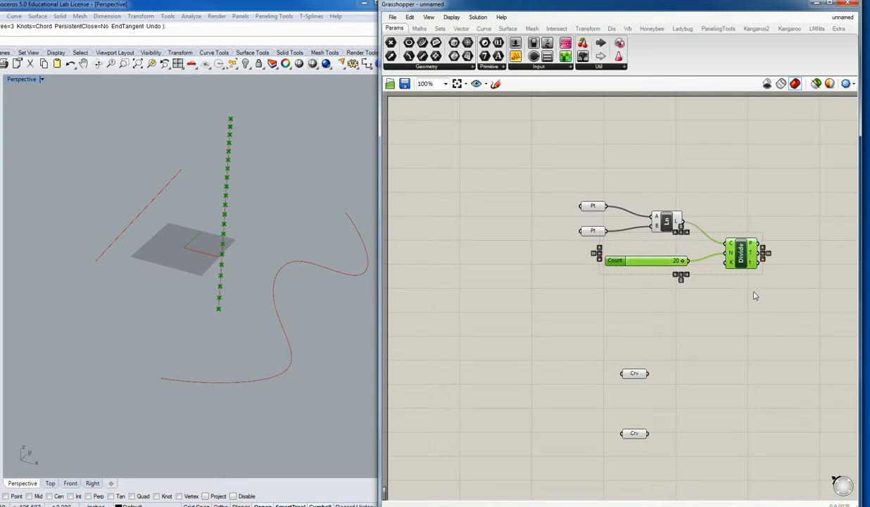
{"action": "left_click_drag", "start_coordinate": [746, 261], "coordinate": [816, 384], "text": "alt"}
{"action": "left_click_drag", "start_coordinate": [649, 373], "coordinate": [799, 370]}
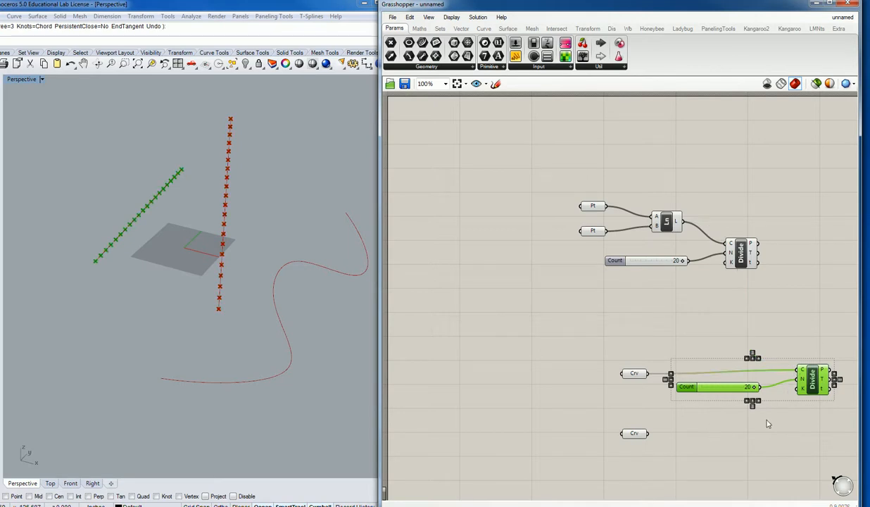
Step: Add another copy of the Divide component and Count slider, and feed its curve input from the lower Curve parameter
{"action": "key", "text": "ctrl+v"}
{"action": "left_click_drag", "start_coordinate": [750, 262], "coordinate": [816, 436]}
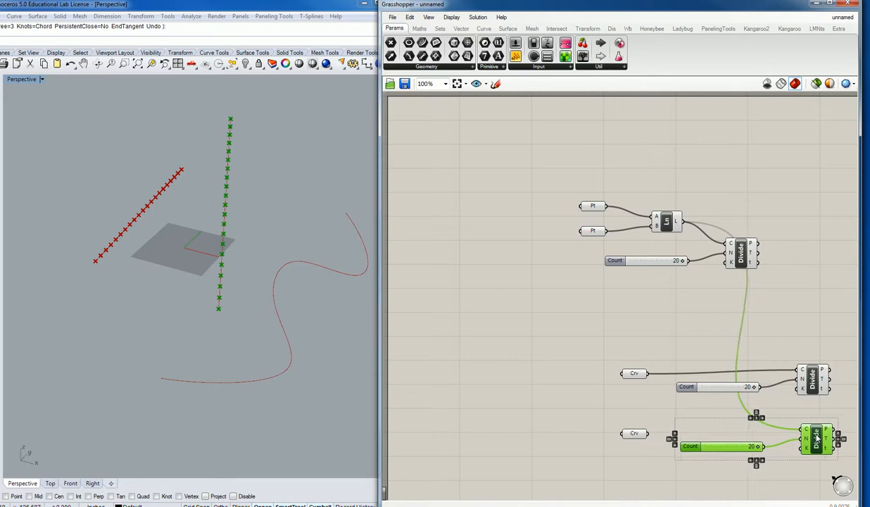
{"action": "left_click_drag", "start_coordinate": [648, 433], "coordinate": [802, 429]}
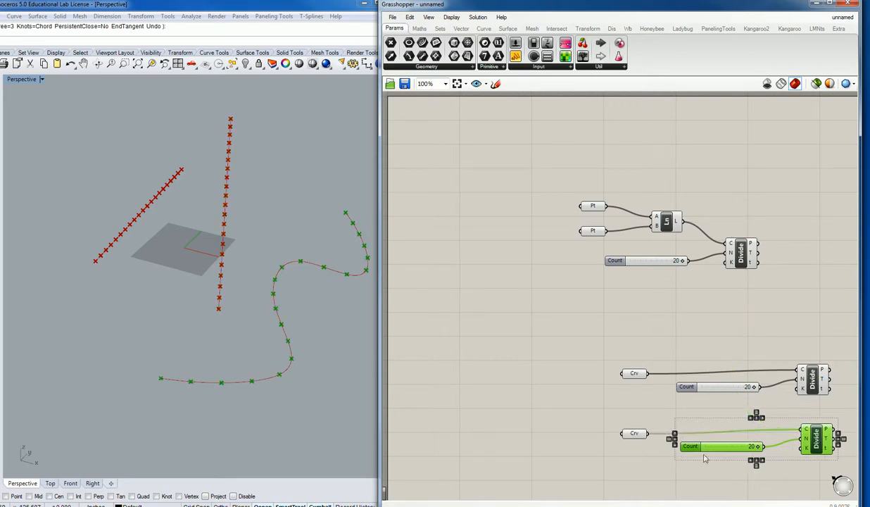
{"action": "left_click", "coordinate": [479, 326]}
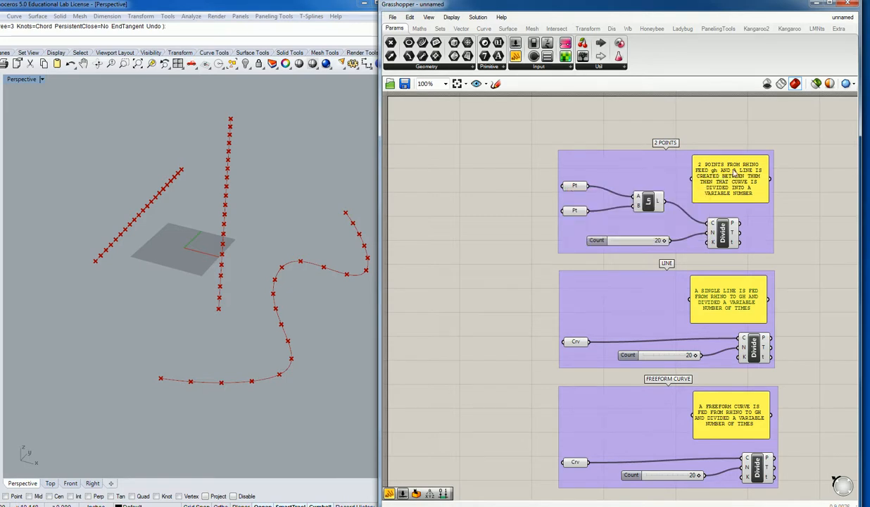
Step: In Rhino, move the two end points of the point-defined line to new positions in the Perspective view
{"action": "left_click", "coordinate": [229, 119]}
{"action": "left_click_drag", "start_coordinate": [230, 118], "coordinate": [243, 116]}
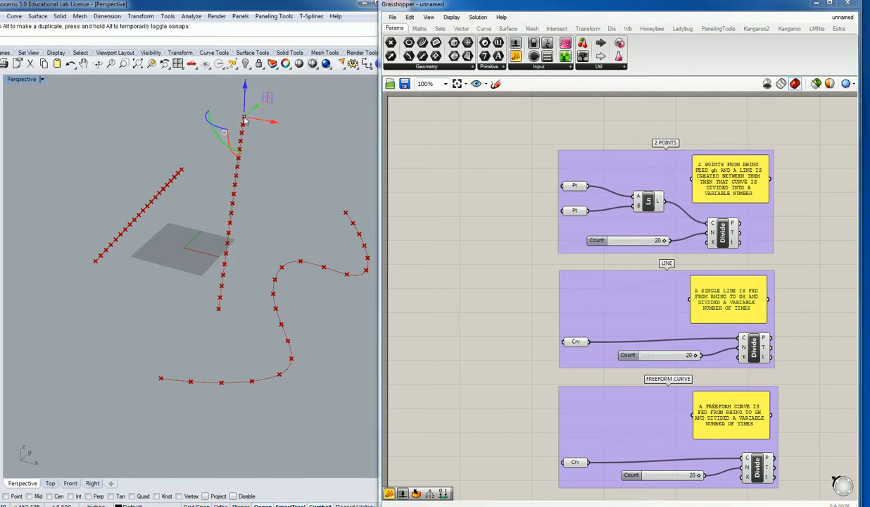
{"action": "left_click", "coordinate": [219, 309]}
{"action": "left_click_drag", "start_coordinate": [246, 319], "coordinate": [210, 308]}
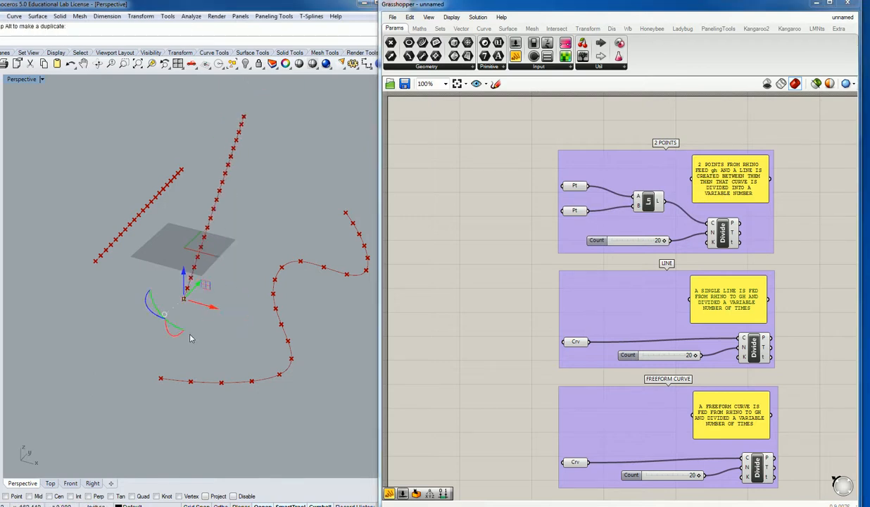
Step: Highlight the LINE group and move the straight Rhino line up and away from the construction plane
{"action": "left_click", "coordinate": [660, 299]}
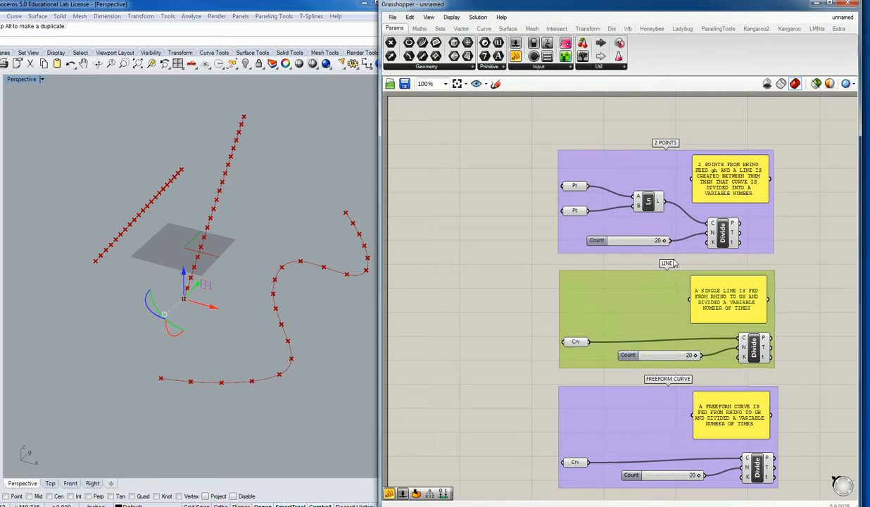
{"action": "left_click", "coordinate": [155, 197]}
{"action": "left_click_drag", "start_coordinate": [171, 221], "coordinate": [90, 240]}
{"action": "left_click_drag", "start_coordinate": [90, 182], "coordinate": [185, 165]}
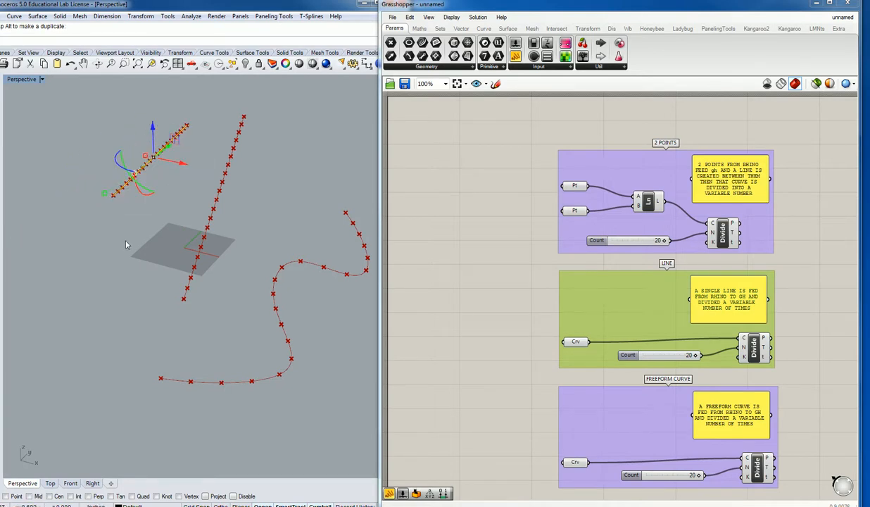
Step: Select the freeform curve in Rhino and move it slightly within the Perspective view
{"action": "left_click", "coordinate": [286, 265]}
{"action": "left_click", "coordinate": [282, 264]}
{"action": "left_click_drag", "start_coordinate": [320, 299], "coordinate": [308, 295]}
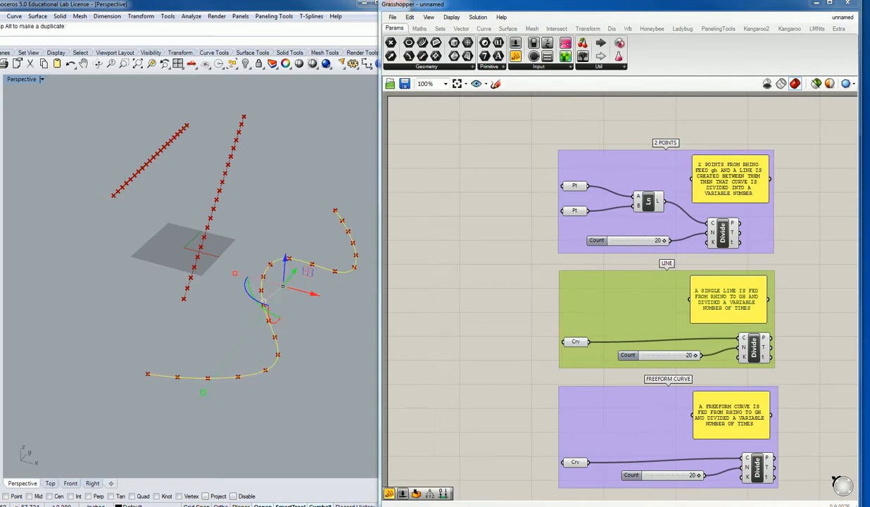
Step: Turn on the freeform curve's control points, reshape it by moving two of them, and turn the points off again
{"action": "key", "text": "F10"}
{"action": "left_click", "coordinate": [321, 383]}
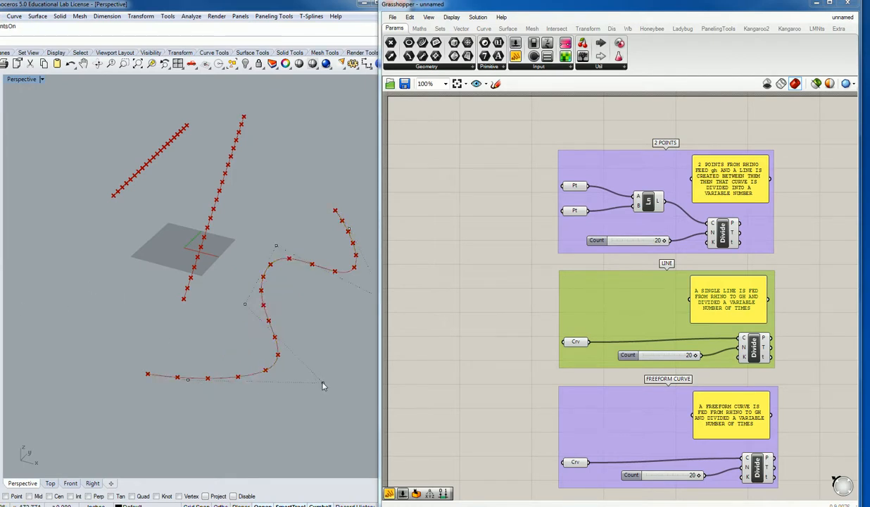
{"action": "left_click_drag", "start_coordinate": [321, 384], "coordinate": [298, 413]}
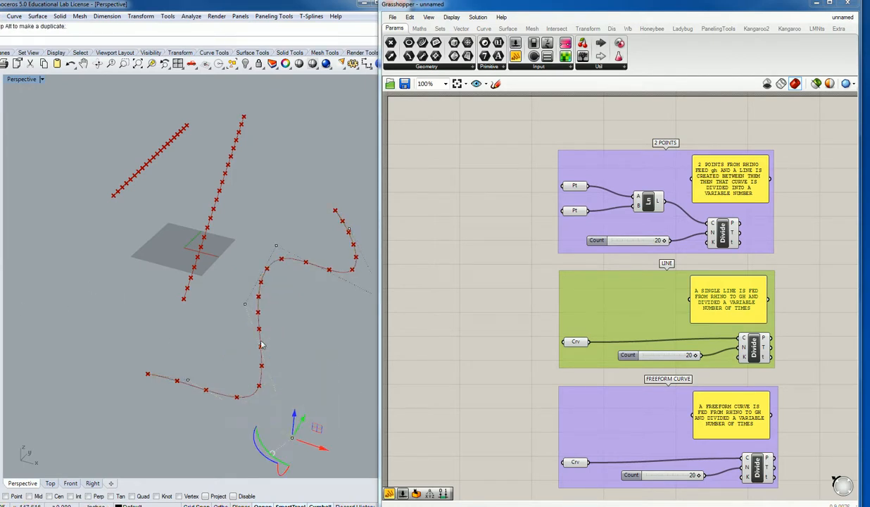
{"action": "left_click_drag", "start_coordinate": [241, 302], "coordinate": [219, 289]}
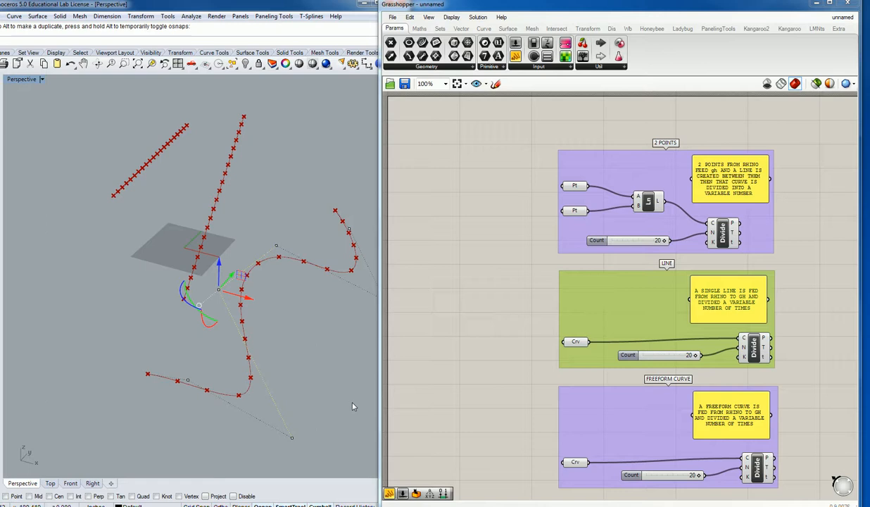
{"action": "left_click", "coordinate": [295, 316]}
{"action": "key", "text": "Escape"}
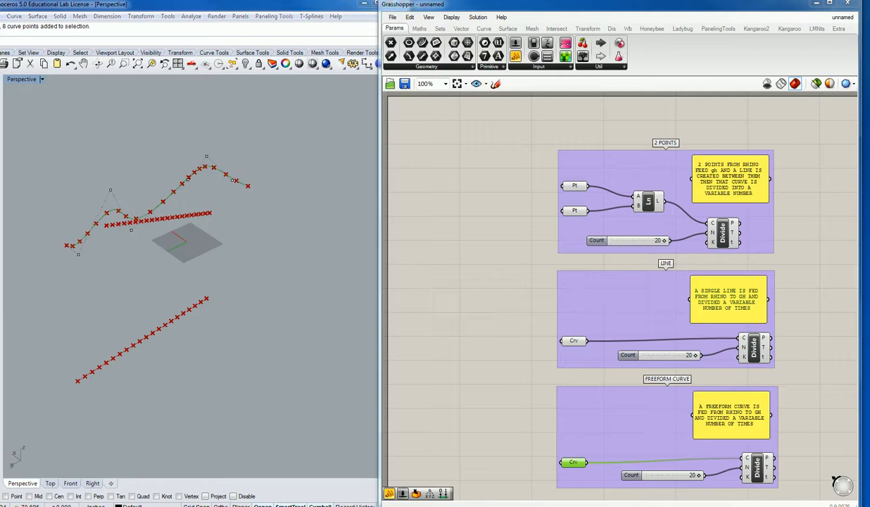
{"action": "key", "text": "Escape"}
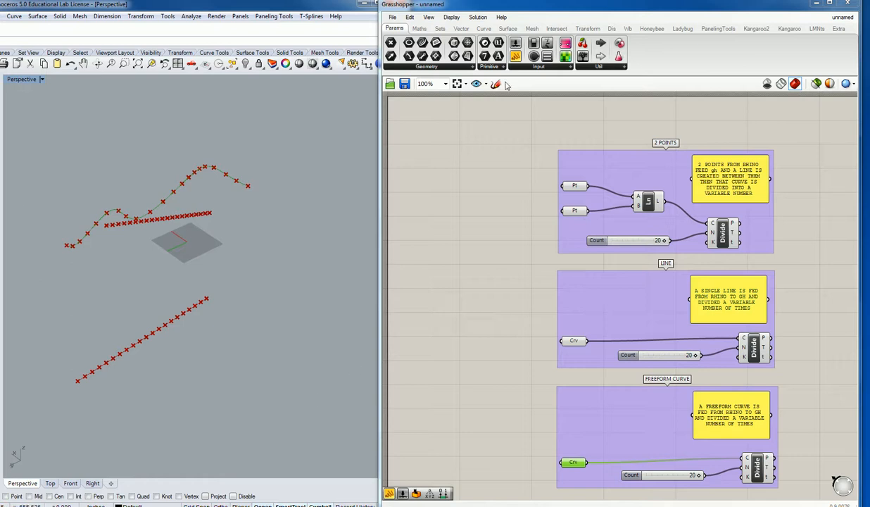
Step: Start saving the Grasshopper document and create and open a folder named "feed GH from Rhino" inside DEFINITIONS
{"action": "left_click", "coordinate": [393, 18]}
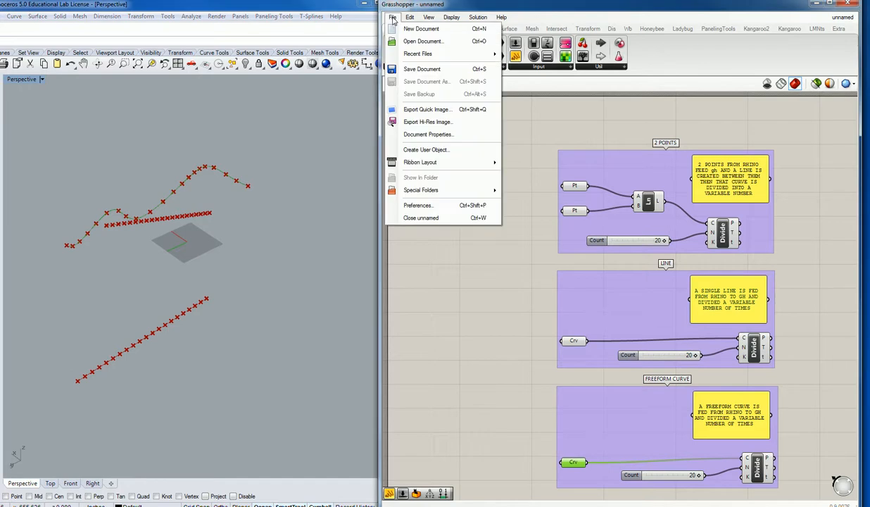
{"action": "left_click", "coordinate": [424, 69]}
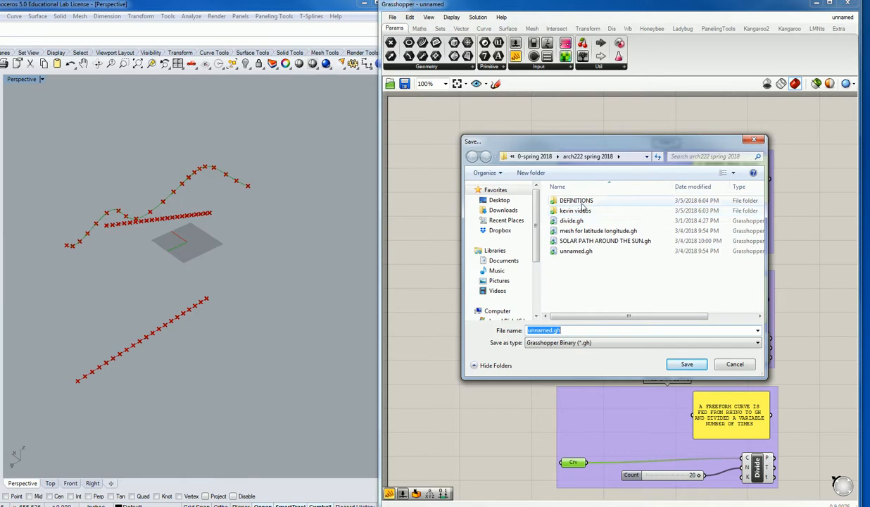
{"action": "double_click", "coordinate": [578, 201]}
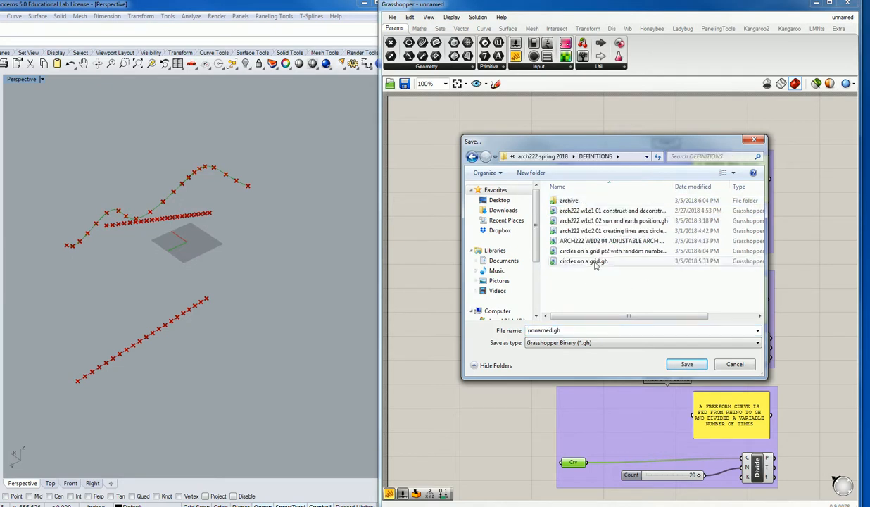
{"action": "left_click", "coordinate": [532, 174]}
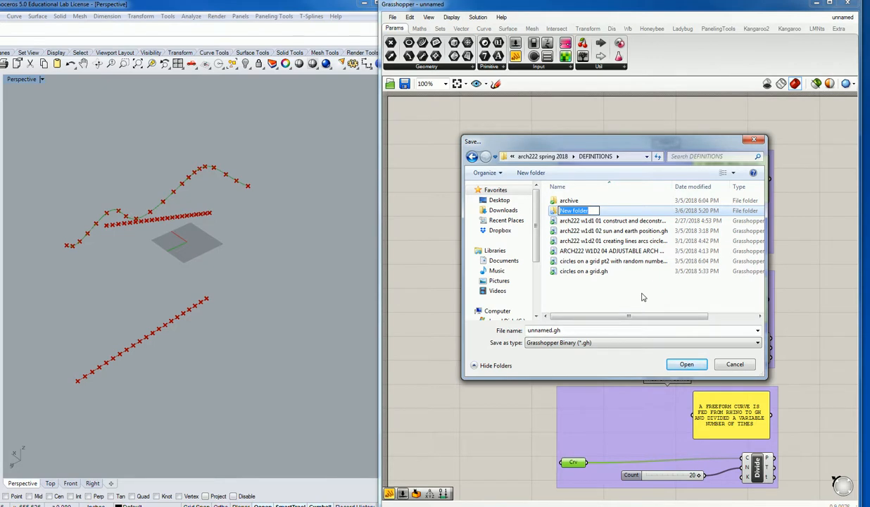
{"action": "type", "text": "feed G"}
{"action": "key", "text": "BackSpace"}
{"action": "type", "text": "GH from Rhino"}
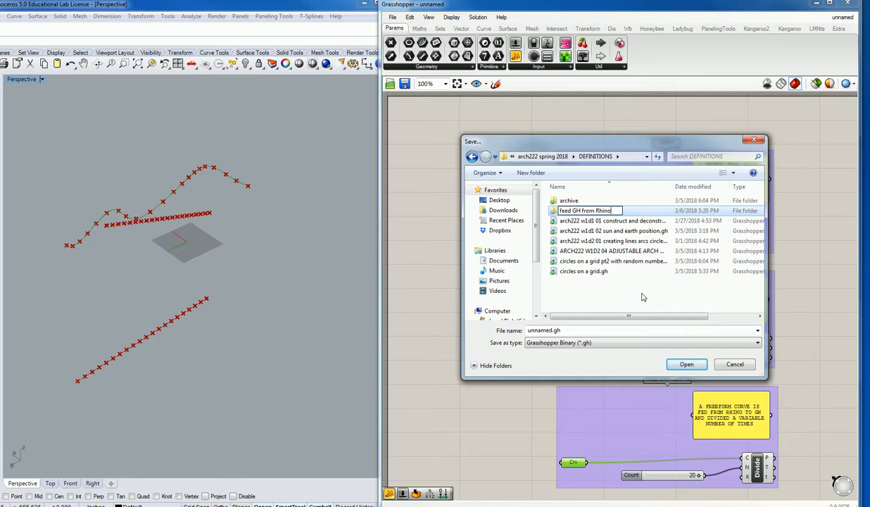
{"action": "double_click", "coordinate": [588, 210]}
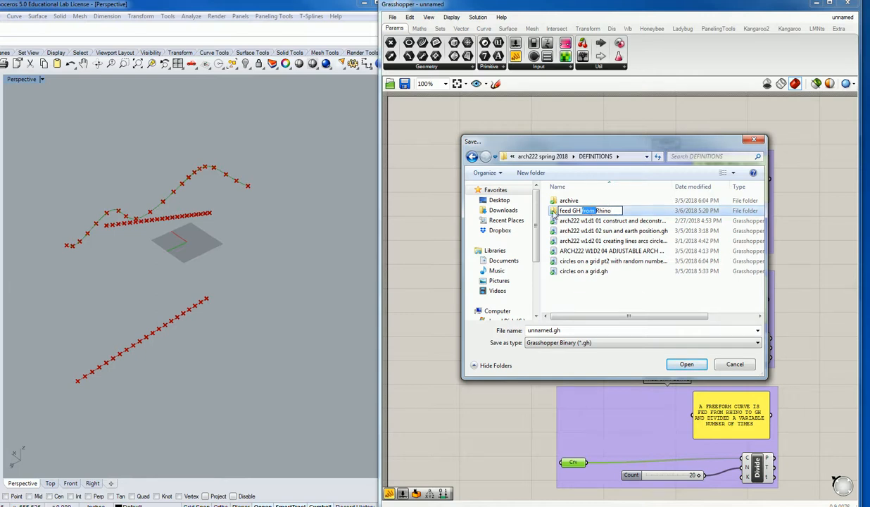
{"action": "left_click", "coordinate": [553, 212]}
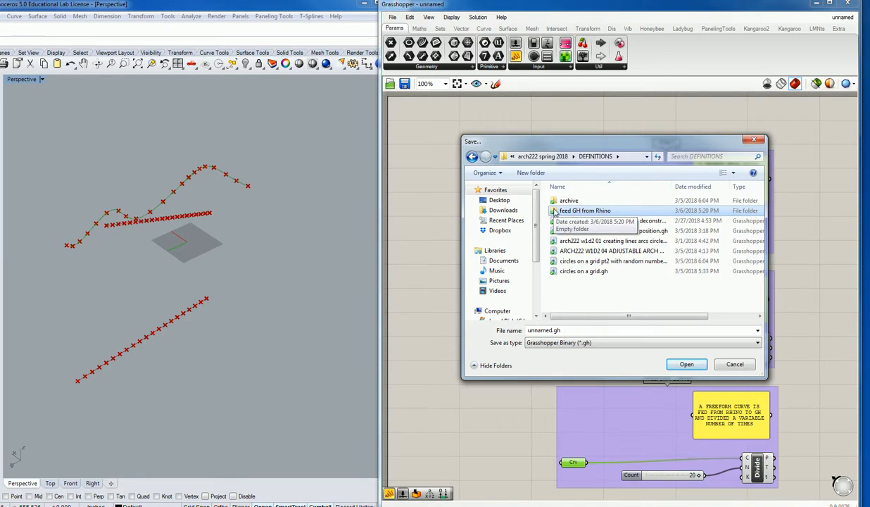
{"action": "double_click", "coordinate": [553, 212]}
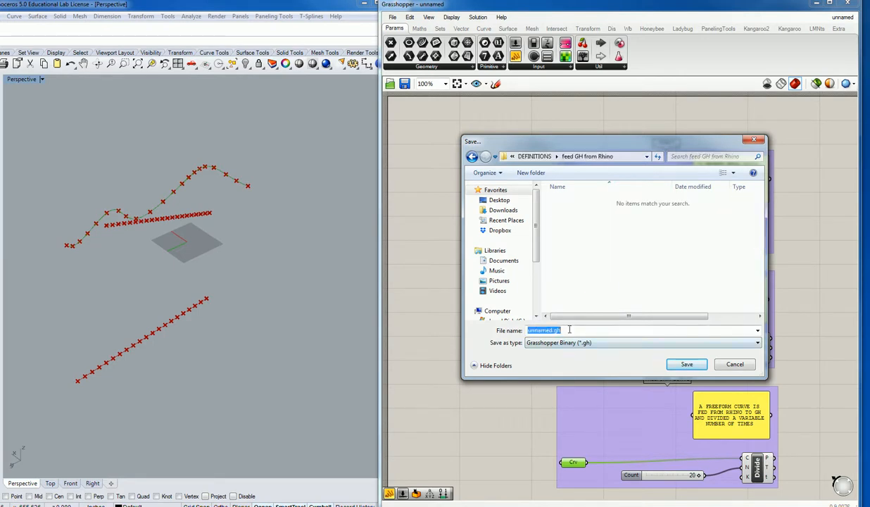
Step: Save the Grasshopper definition as "feed GH from Rhino" and close its window
{"action": "type", "text": "feed GH "}
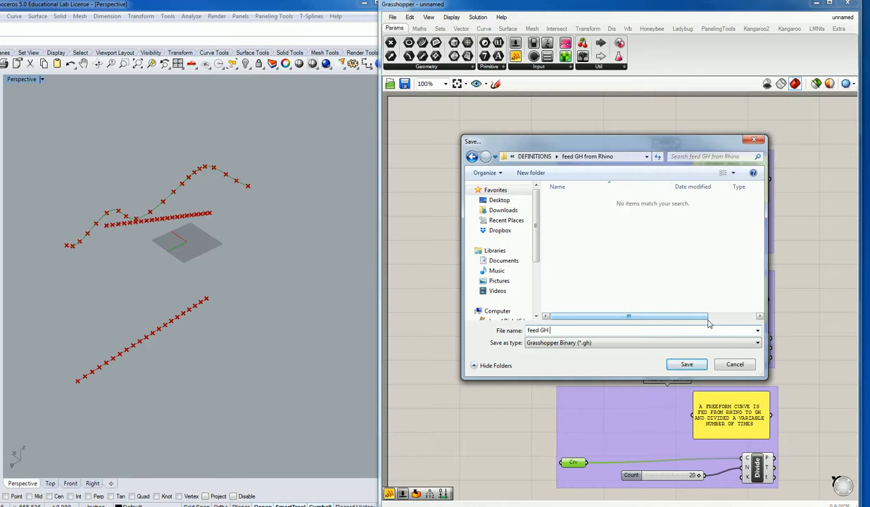
{"action": "type", "text": "from Rhino"}
{"action": "left_click", "coordinate": [688, 365]}
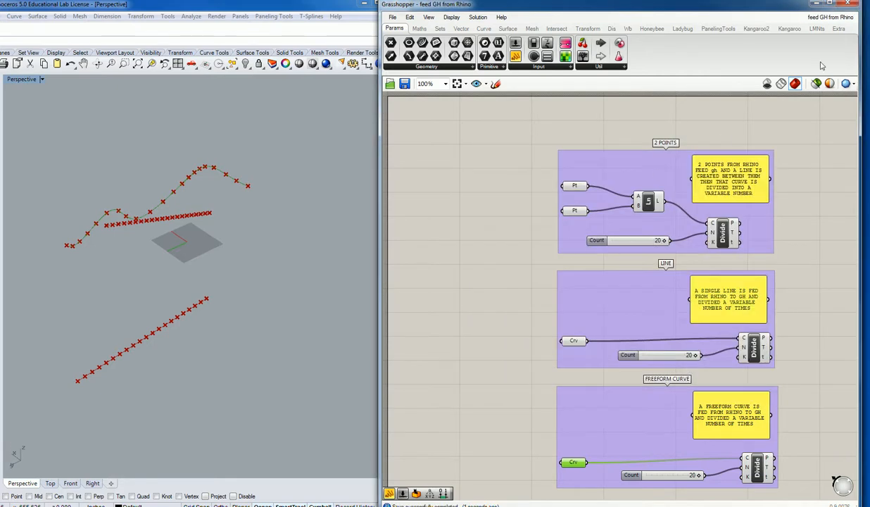
{"action": "left_click", "coordinate": [847, 4]}
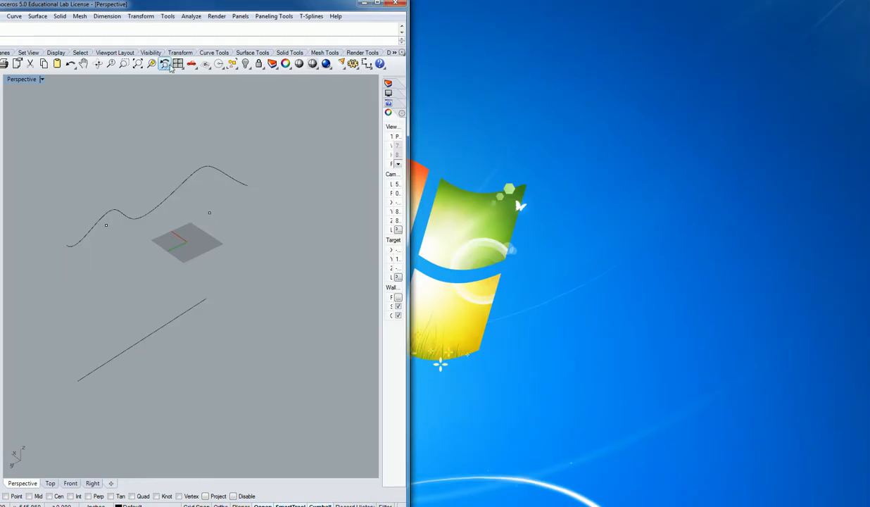
Step: Start saving the Rhino model under a new name and open Dropbox > 0-spring 2018 > arch222 spring 2018 > DEFINITIONS > feed GH from Rhino
{"action": "key", "text": "alt+f"}
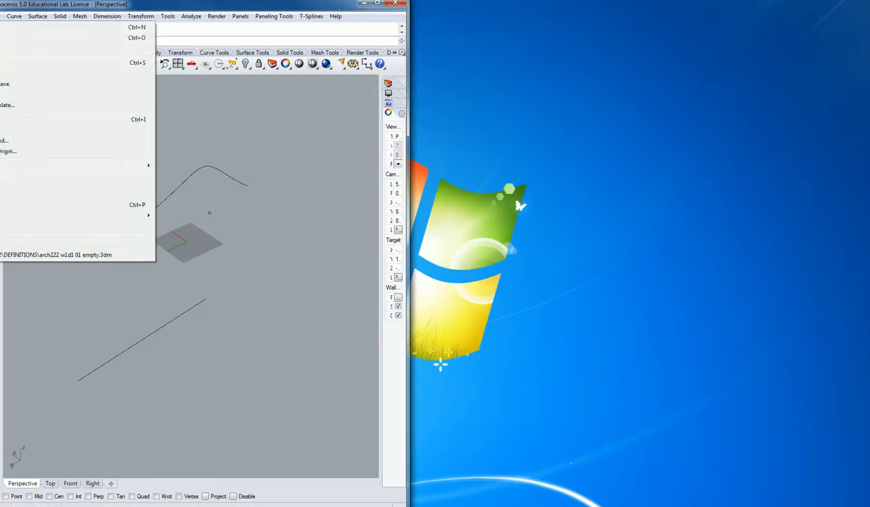
{"action": "left_click", "coordinate": [5, 94]}
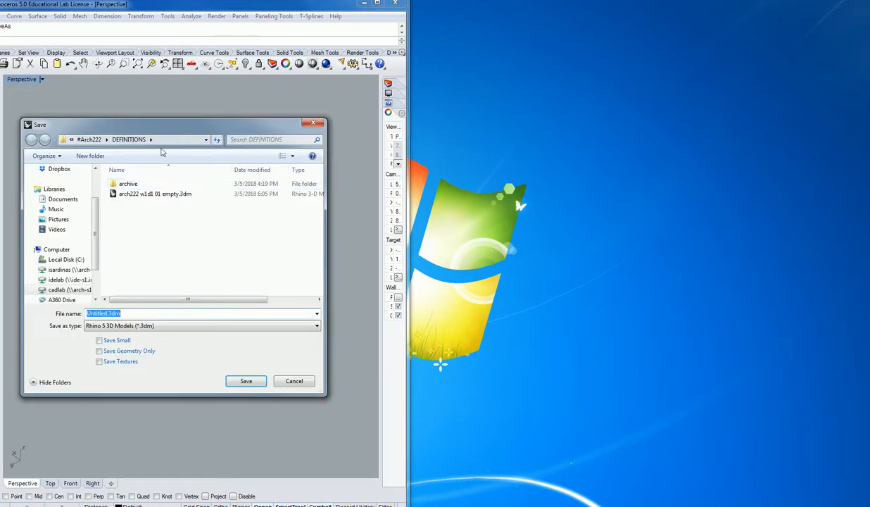
{"action": "left_click", "coordinate": [59, 169]}
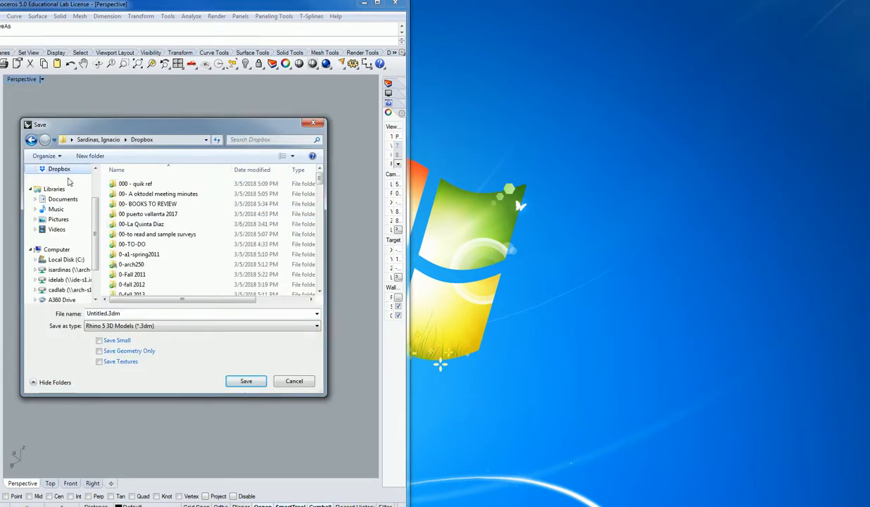
{"action": "scroll", "coordinate": [202, 244], "scroll_direction": "down", "scroll_amount": 5}
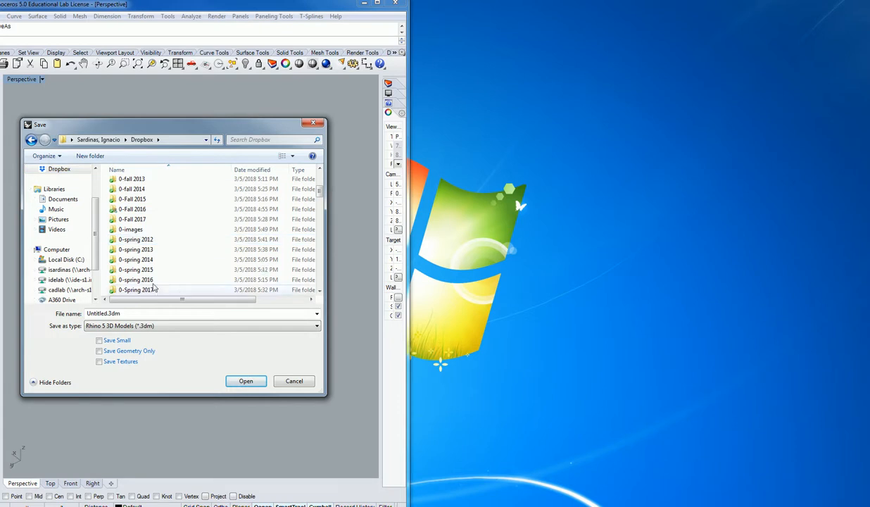
{"action": "double_click", "coordinate": [149, 270]}
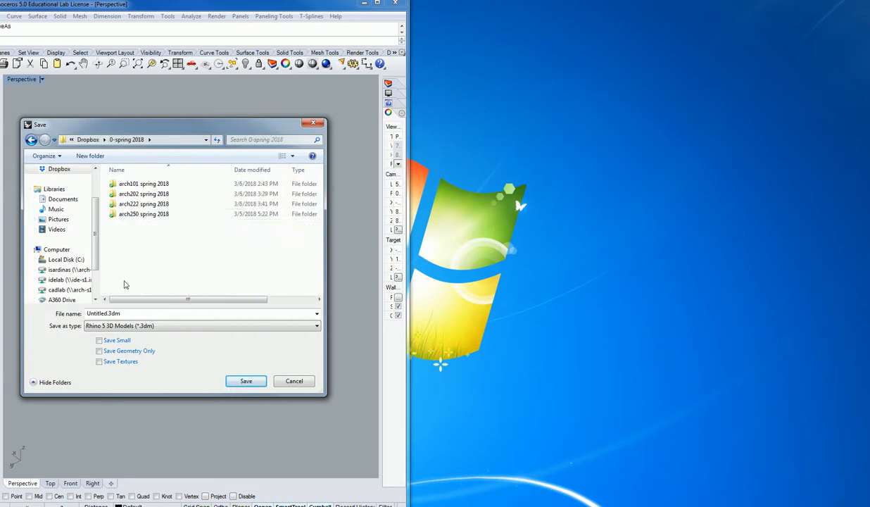
{"action": "double_click", "coordinate": [148, 204]}
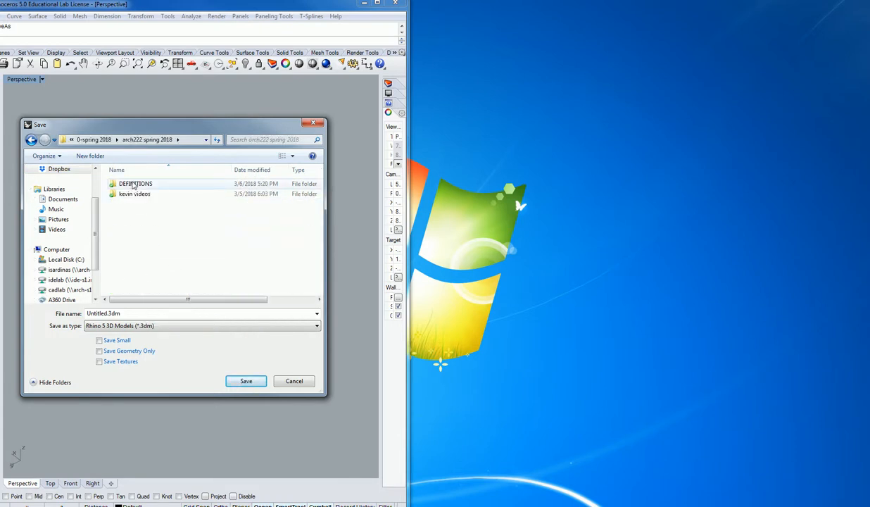
{"action": "double_click", "coordinate": [134, 184]}
{"action": "double_click", "coordinate": [133, 195]}
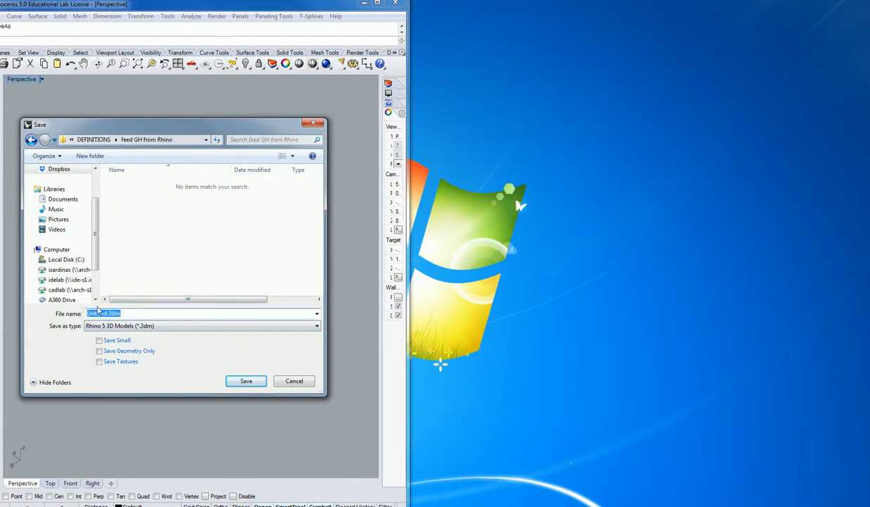
Step: Save the Rhino model as "feed GH from Rhino" in the Rhino 5 3D Models format
{"action": "type", "text": "feed"}
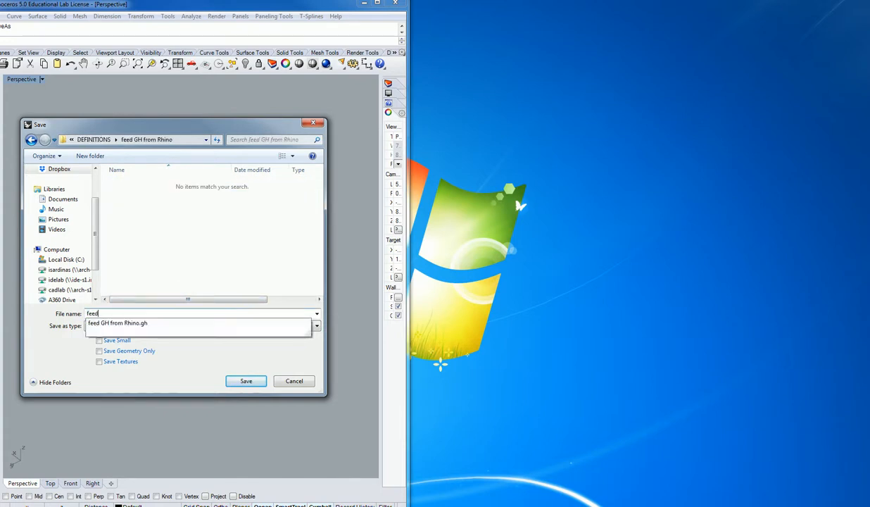
{"action": "type", "text": " GH from Rhino"}
{"action": "left_click", "coordinate": [246, 381]}
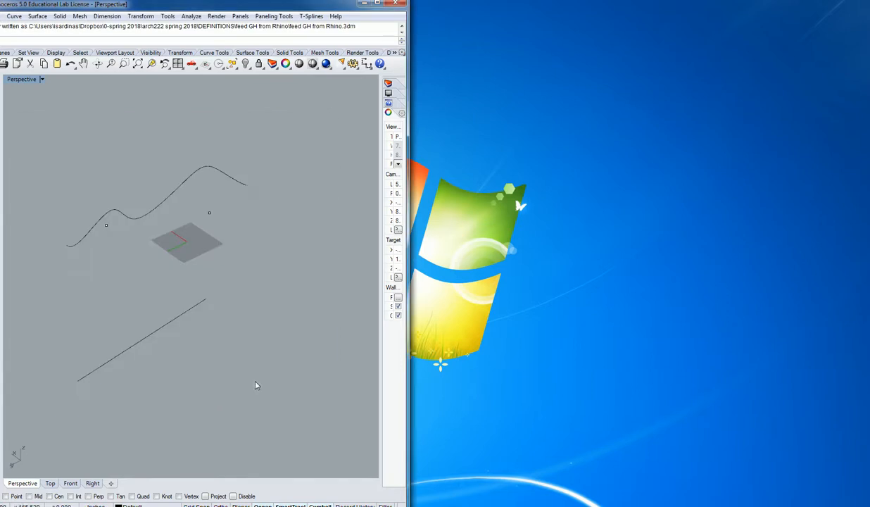